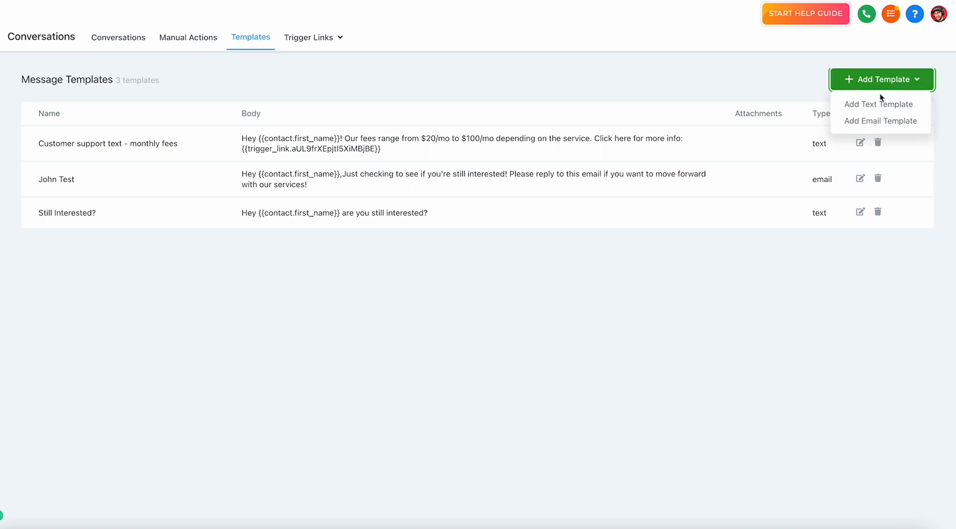
pyautogui.click(873, 122)
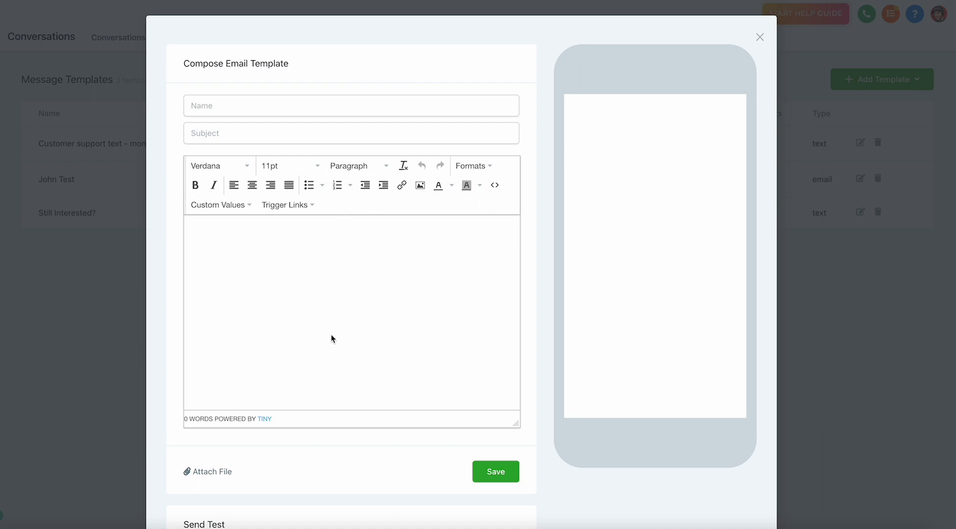
pyautogui.click(227, 133)
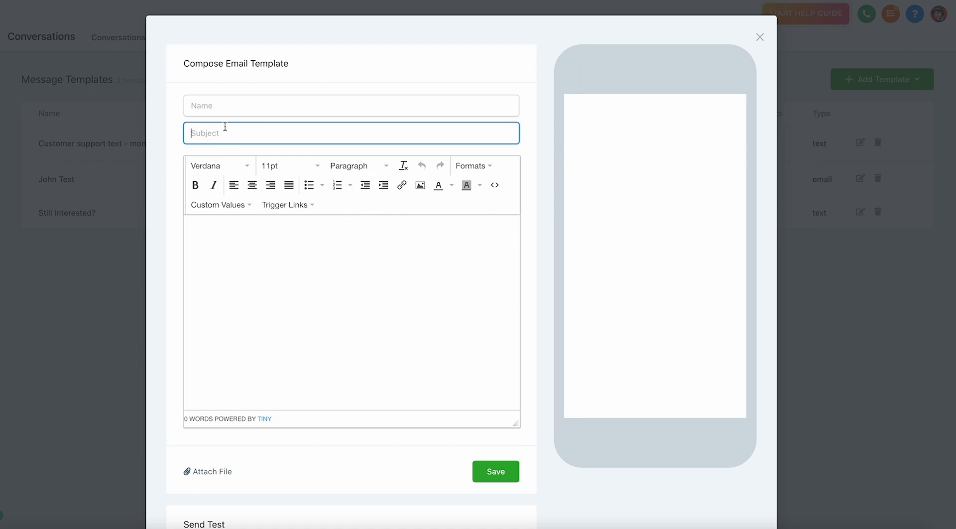
pyautogui.click(226, 106)
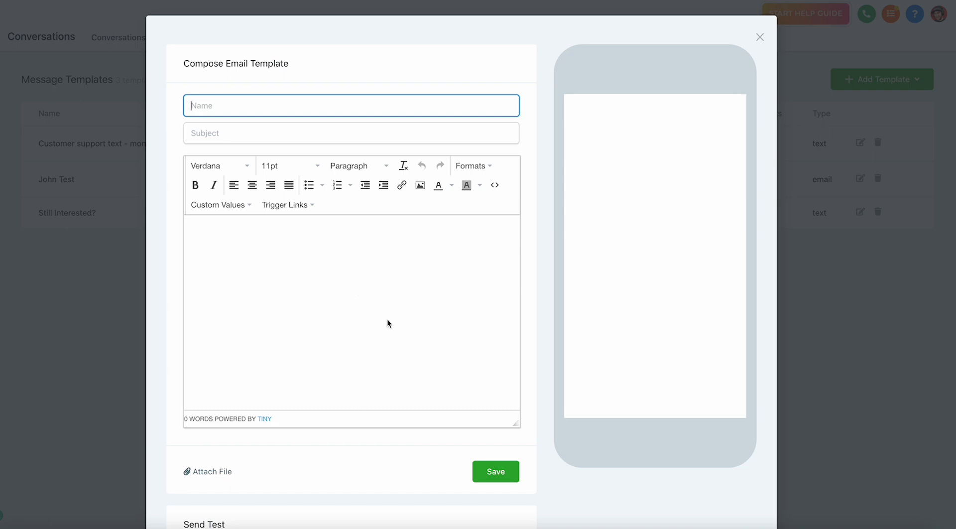
pyautogui.click(761, 38)
# Copy the name of the "Customer support text - monthly fees" template and start a new email template.
pyautogui.moveTo(180, 145); pyautogui.dragTo(39, 145)
pyautogui.hotkey('ctrl', 'c')
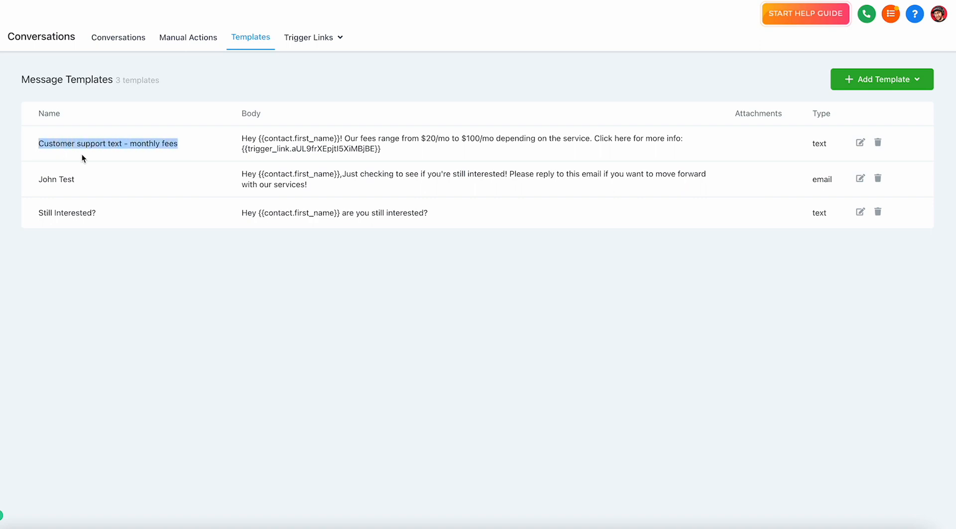
pyautogui.click(892, 80)
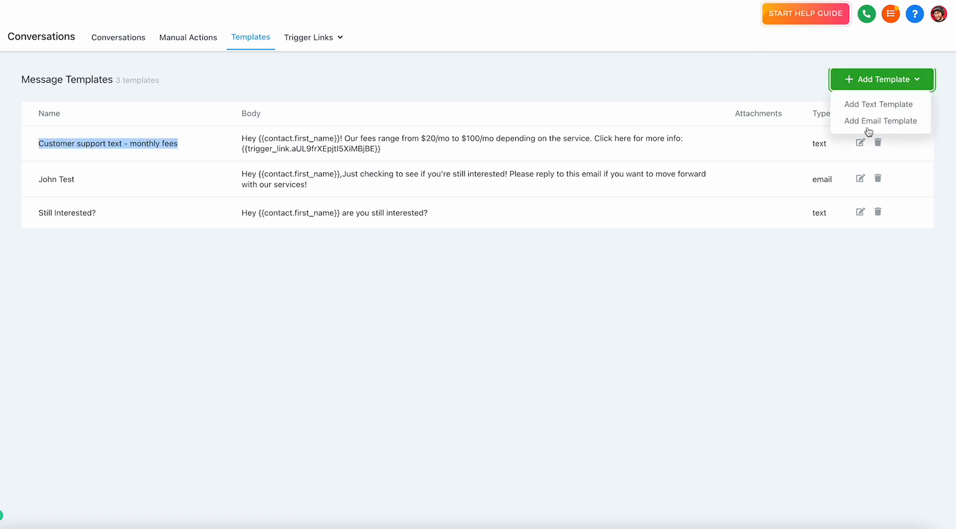
pyautogui.click(868, 126)
# Name the email template "Email - Customer support text - monthly fees", reusing the copied template name.
pyautogui.click(237, 107)
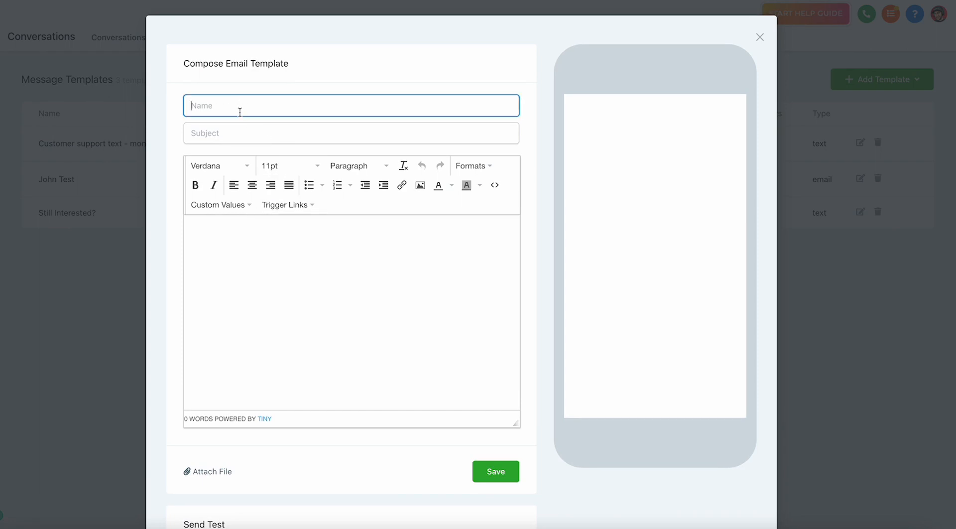
pyautogui.hotkey('ctrl', 'v')
pyautogui.write('-')
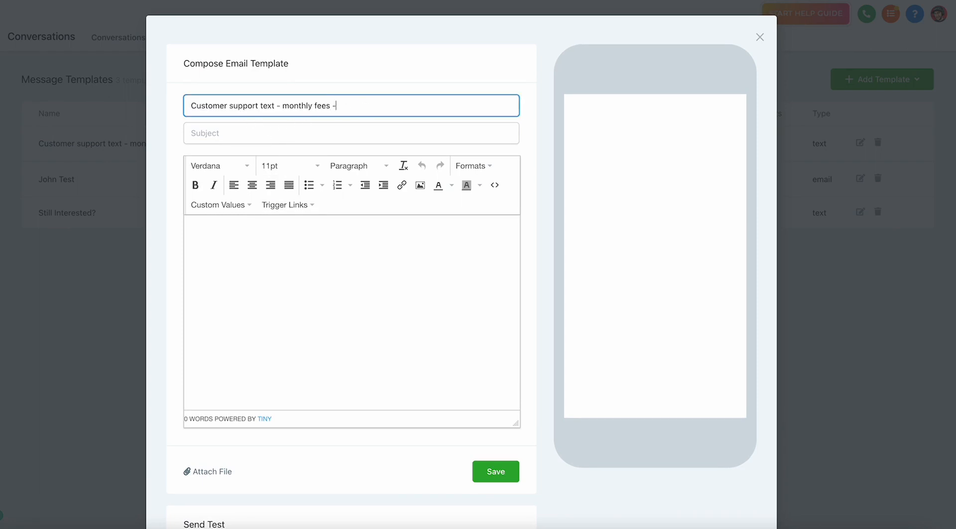
pyautogui.press('BackSpace')
pyautogui.press('BackSpace')
pyautogui.press('BackSpace')
pyautogui.write('Email -')
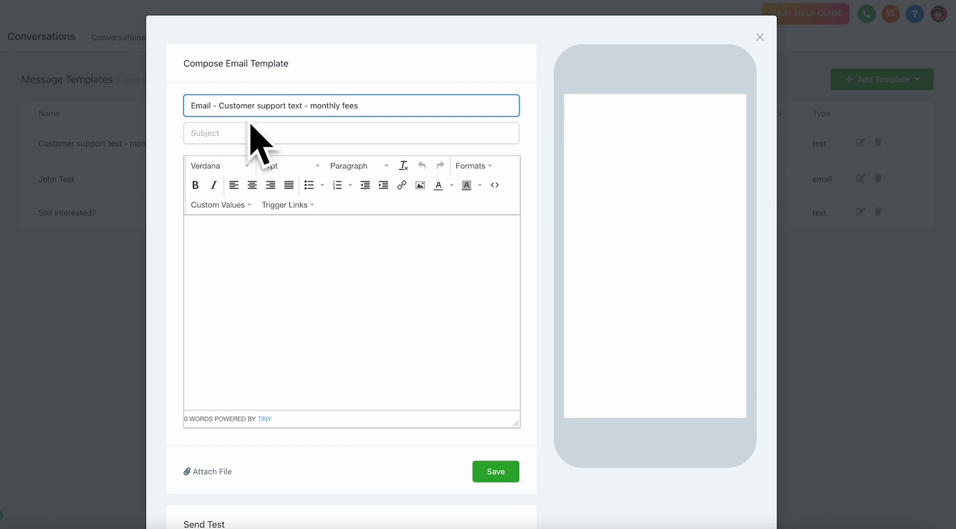
# Set the email template's subject to "Our company monthly fees".
pyautogui.click(230, 140)
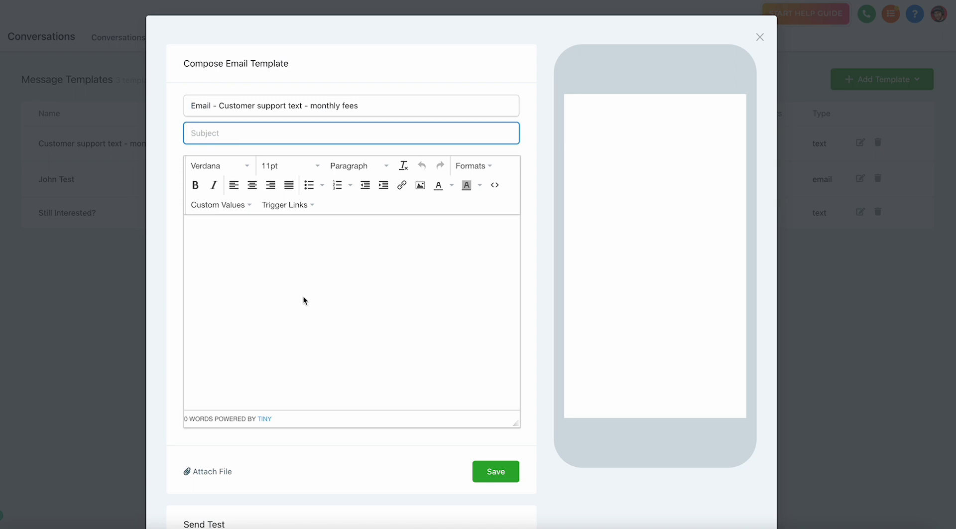
pyautogui.write('Our company monthly fees')
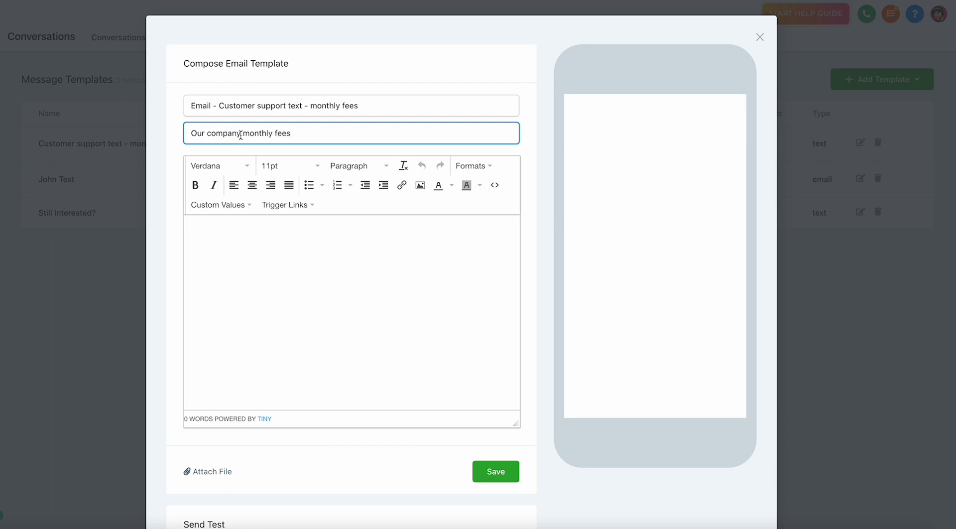
pyautogui.moveTo(241, 133); pyautogui.dragTo(190, 133)
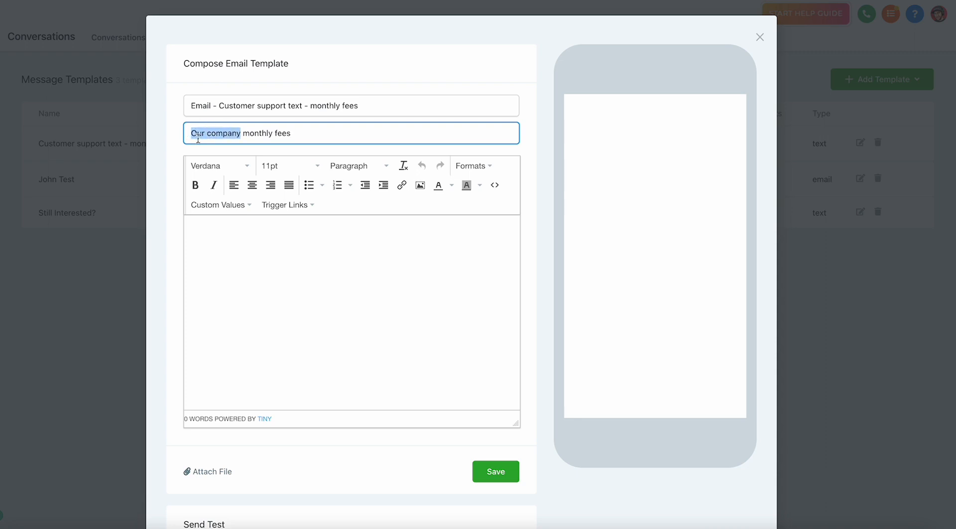
# Begin the email body with the greeting "Hey {{contact.first_name}}!", inserting the contact's first name as a custom value.
pyautogui.click(236, 239)
pyautogui.write('Hey')
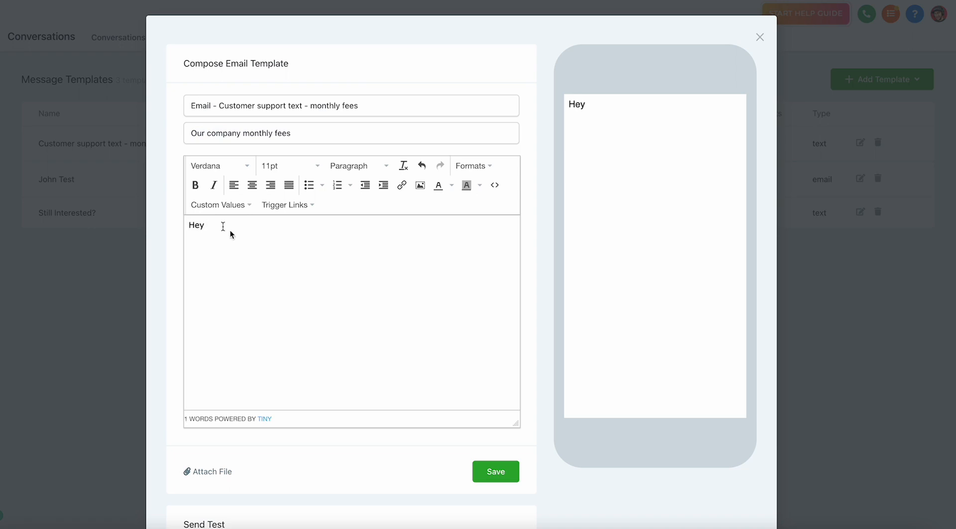
pyautogui.click(235, 205)
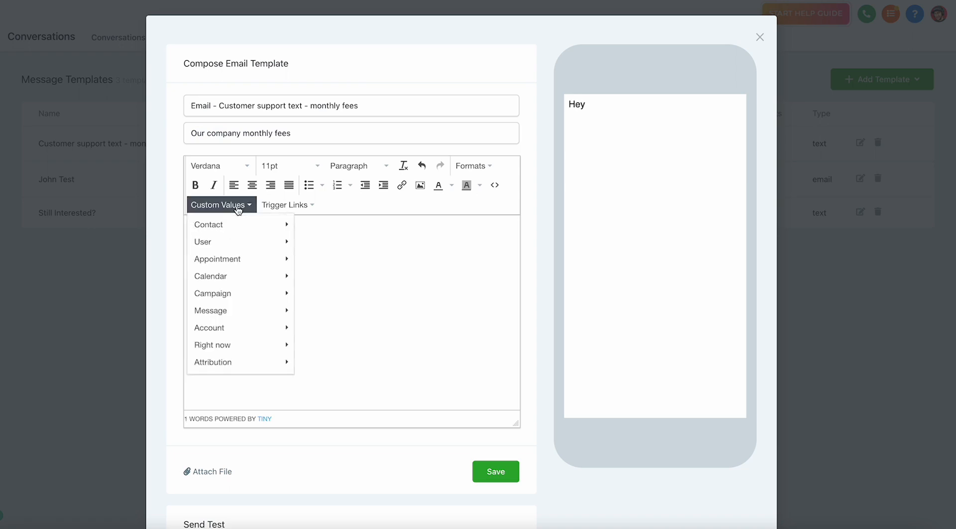
pyautogui.moveTo(239, 225)
pyautogui.click(319, 242)
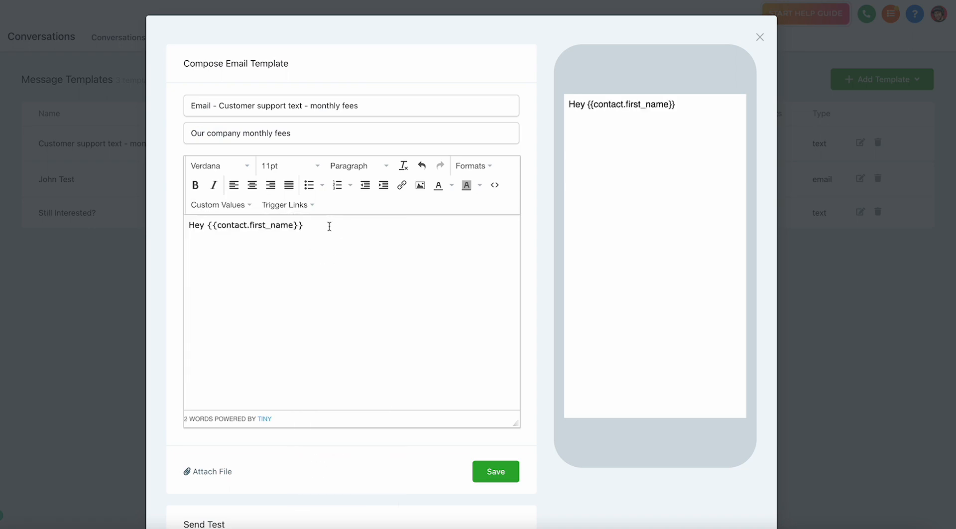
pyautogui.write('!')
# Add a new paragraph reading "Our monthly fees range from $20/mo to $100/mo depending on the service you're looking for!".
pyautogui.press('Return')
pyautogui.write('Our monthly f')
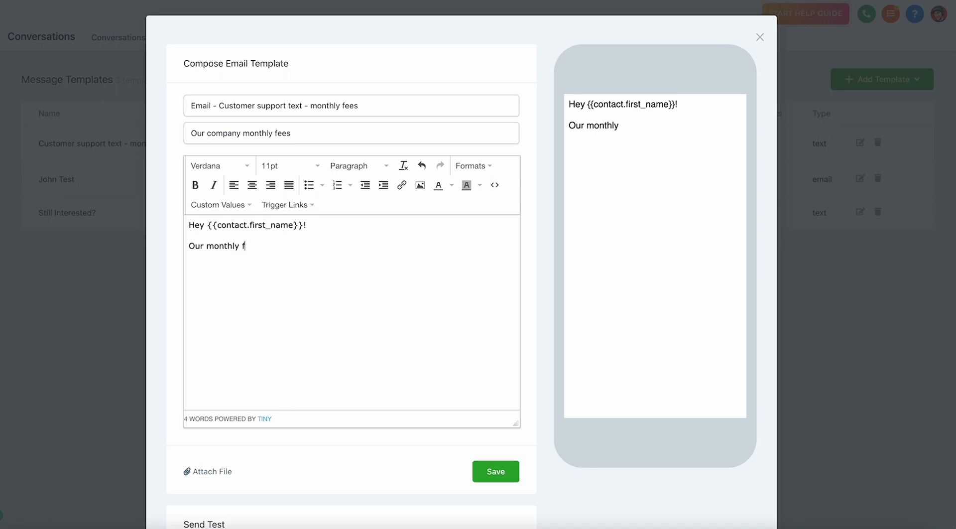
pyautogui.write('ees range from ')
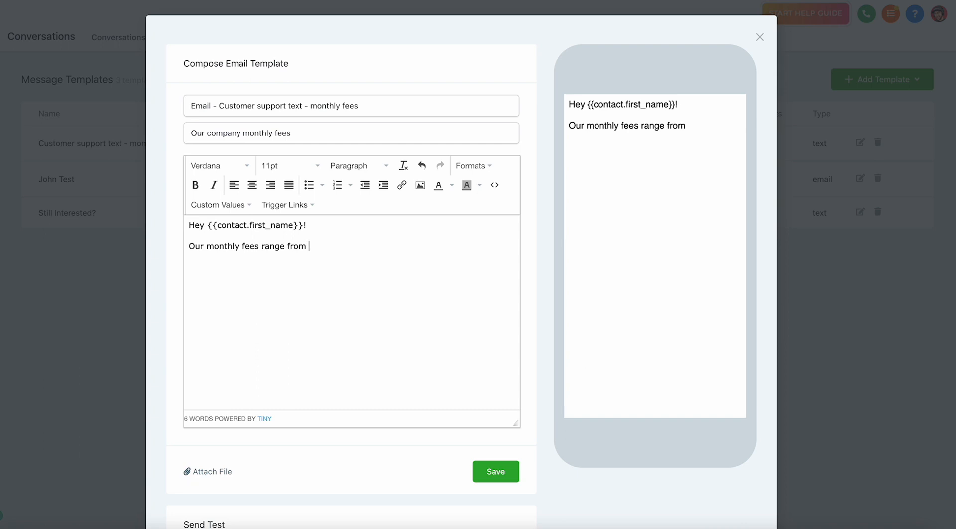
pyautogui.write('$20/mo to')
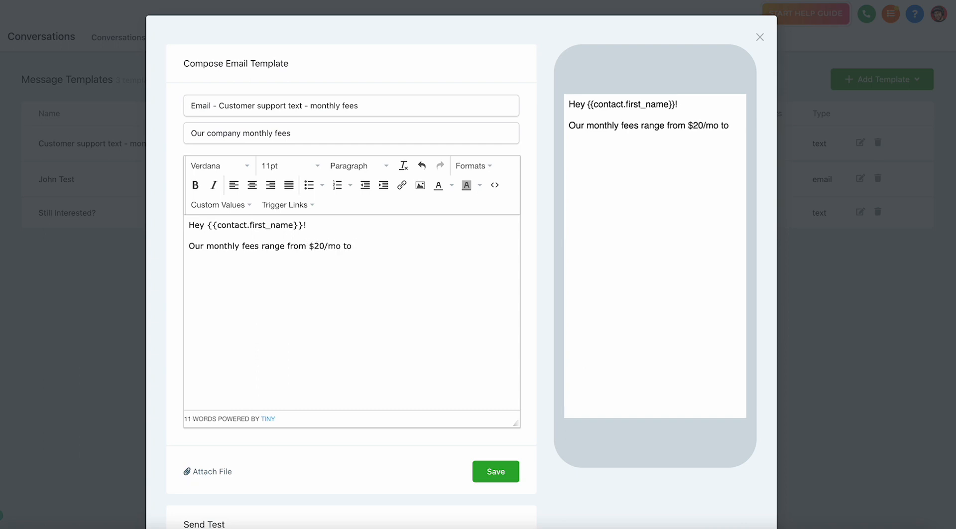
pyautogui.write(' $100/mo dependi')
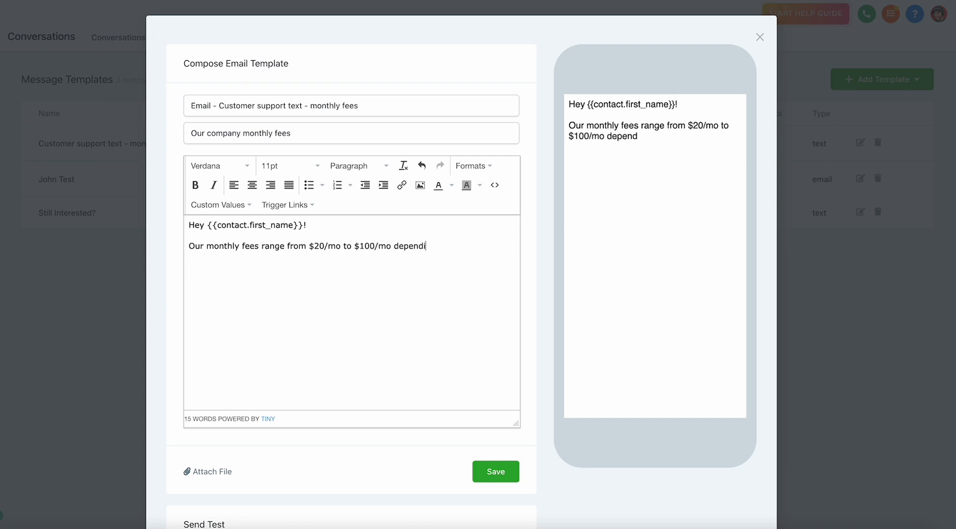
pyautogui.write('ng on the servic')
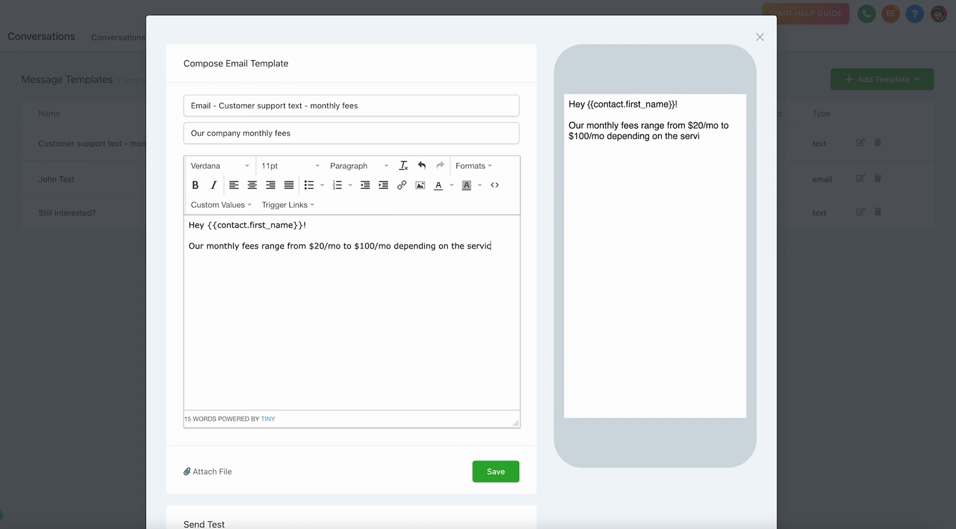
pyautogui.write("e you're looking fo")
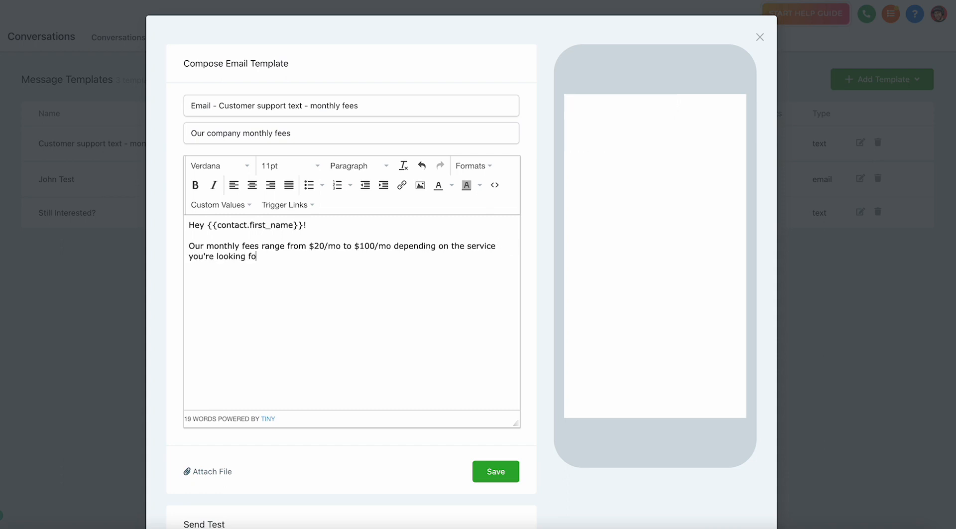
pyautogui.write('r!')
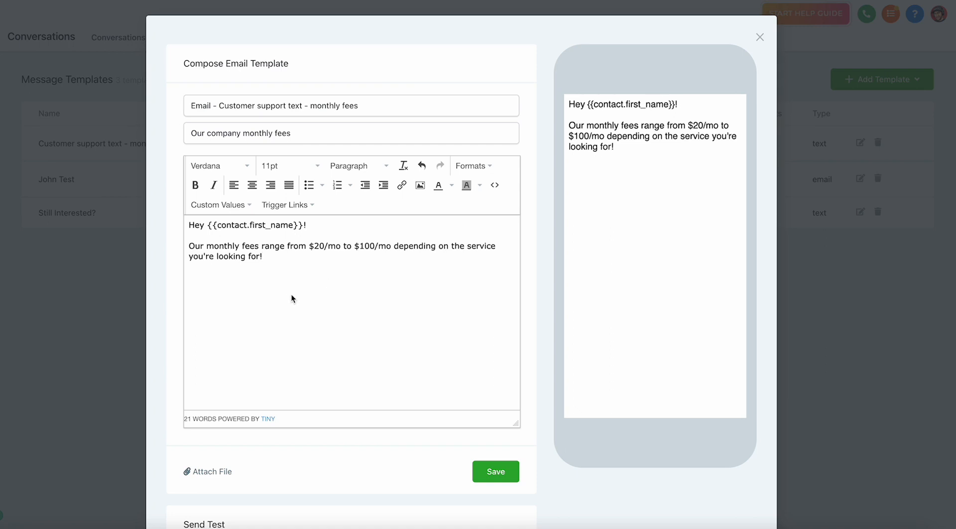
# Insert the user Signature custom value on a new line below the monthly fees paragraph.
pyautogui.click(296, 210)
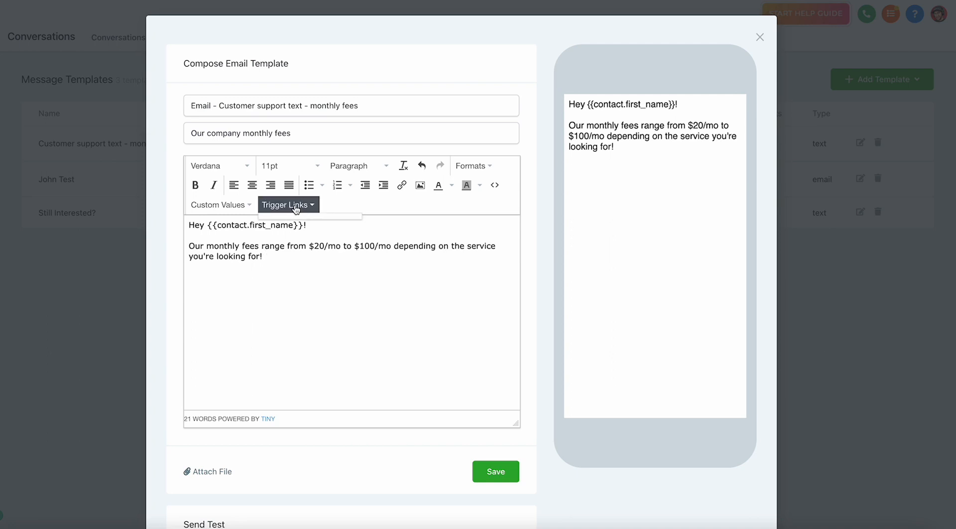
pyautogui.click(328, 204)
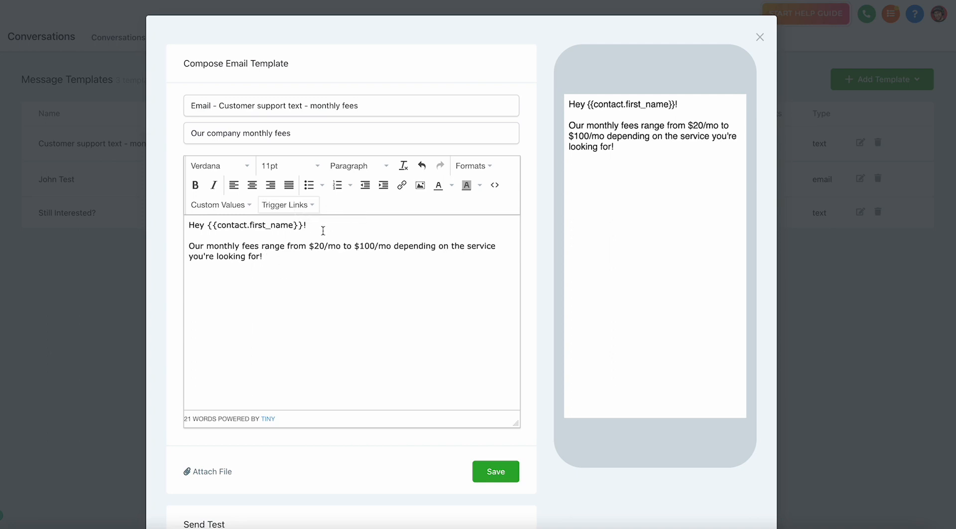
pyautogui.click(274, 258)
pyautogui.press('Return')
pyautogui.click(227, 205)
pyautogui.moveTo(228, 249)
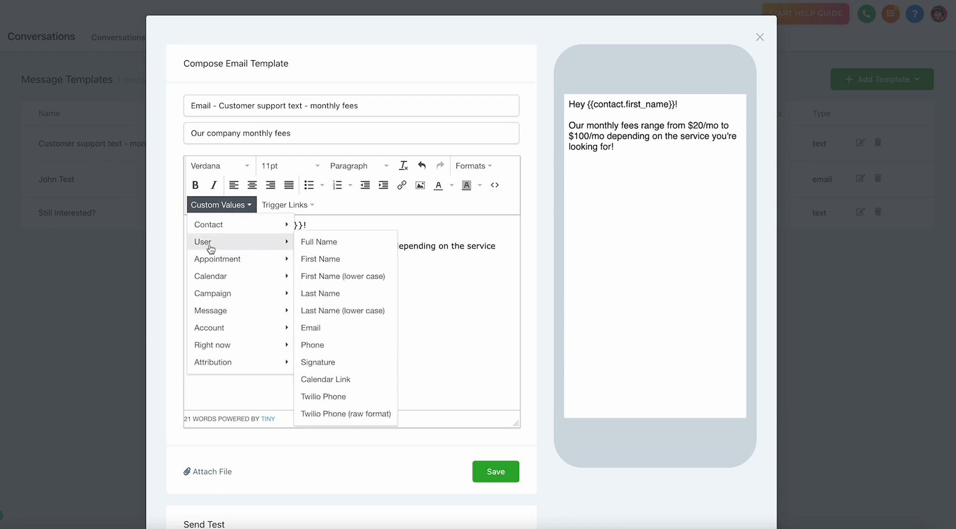
pyautogui.click(317, 366)
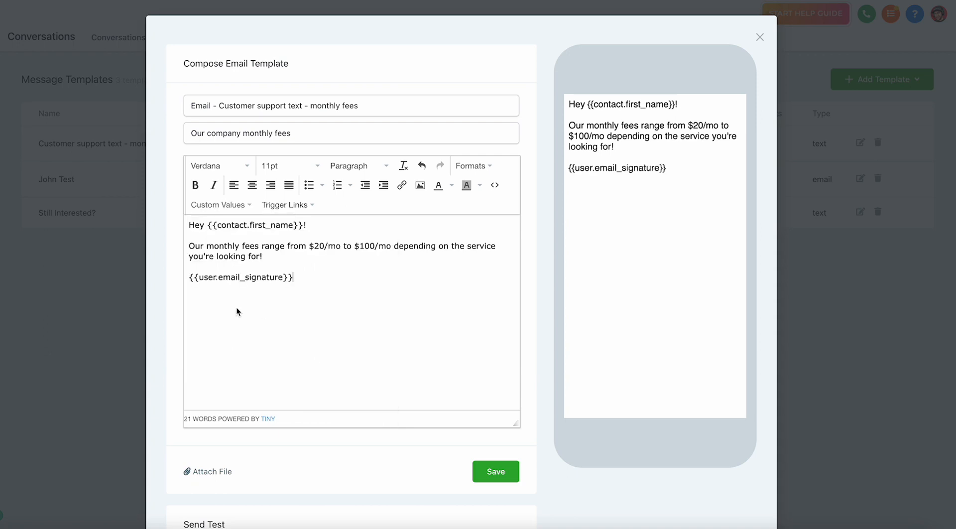
# Review the signature placeholder in the email body and the template's file attachment and test-send options.
pyautogui.moveTo(295, 276); pyautogui.dragTo(186, 280)
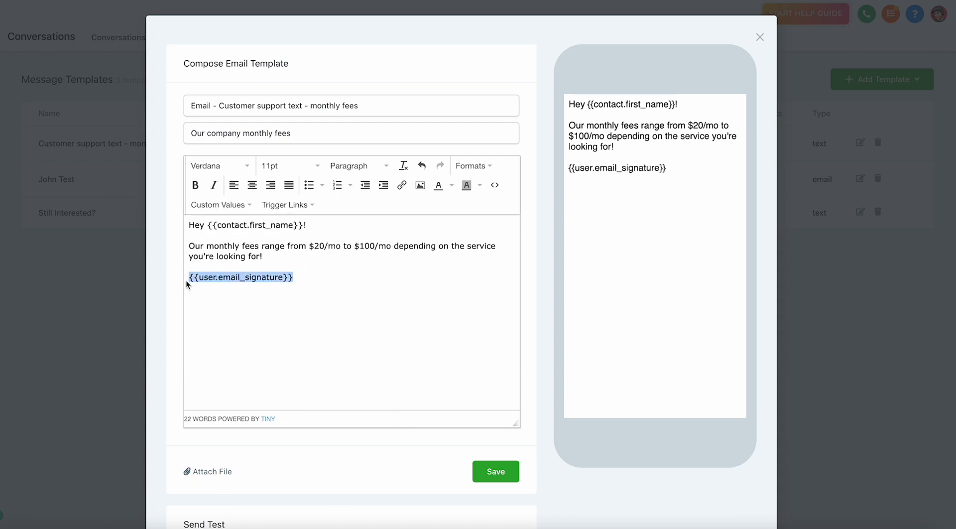
pyautogui.click(298, 279)
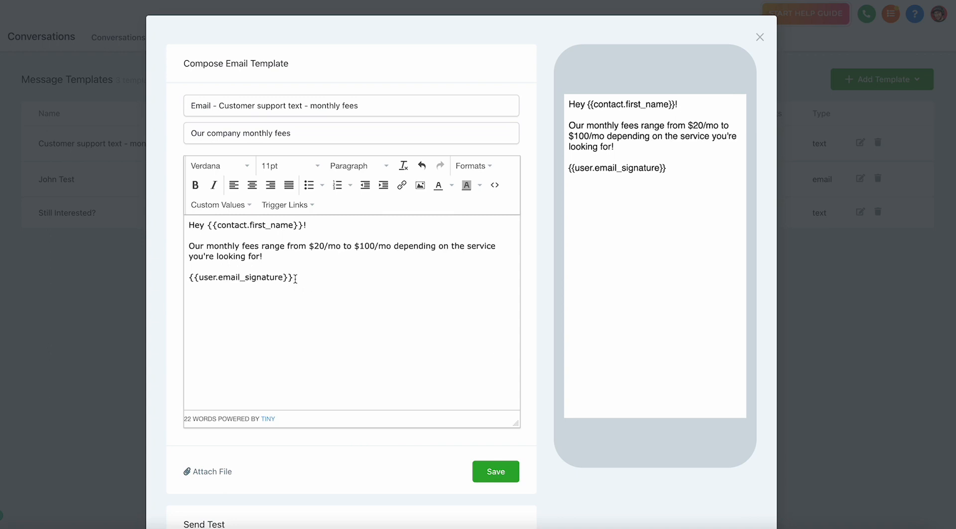
pyautogui.moveTo(296, 280); pyautogui.dragTo(206, 278)
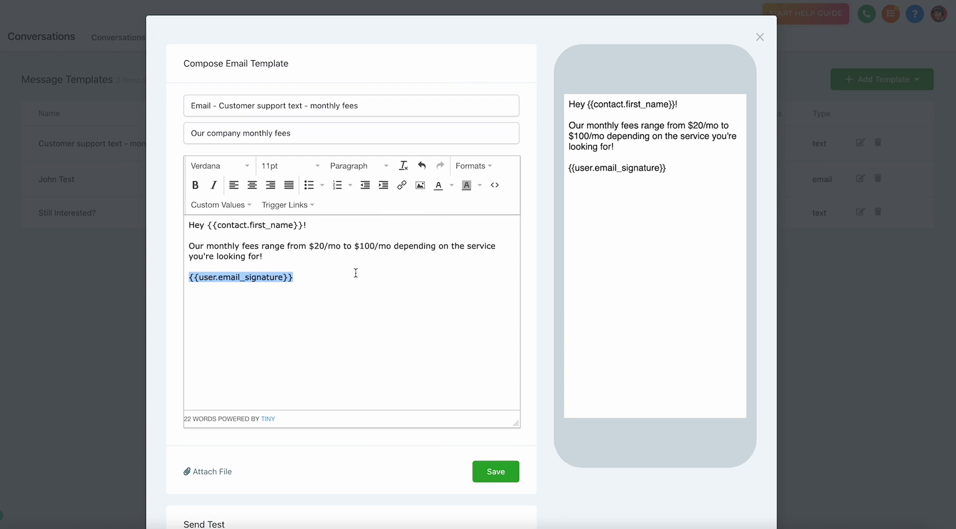
pyautogui.click(366, 299)
pyautogui.scroll(-2, 347, 374)
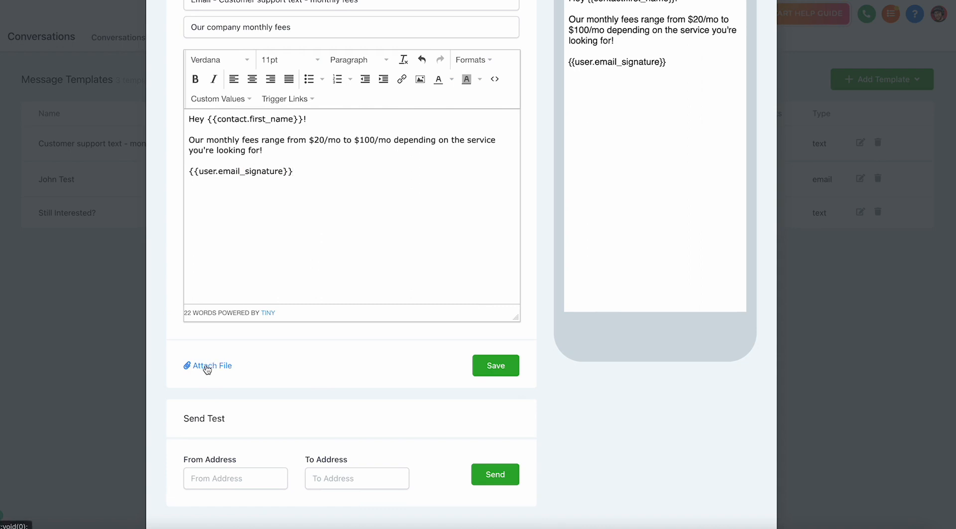
pyautogui.scroll(-1, 336, 352)
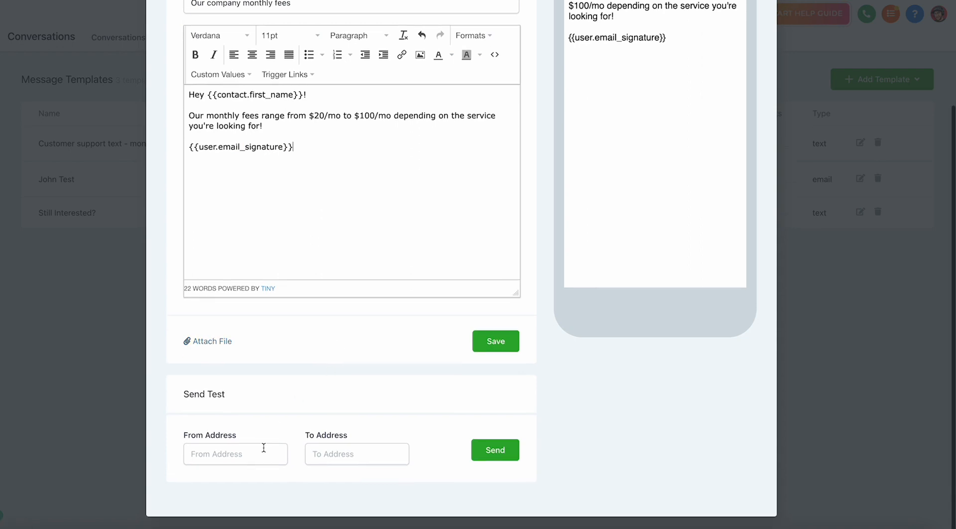
pyautogui.click(220, 455)
pyautogui.click(322, 453)
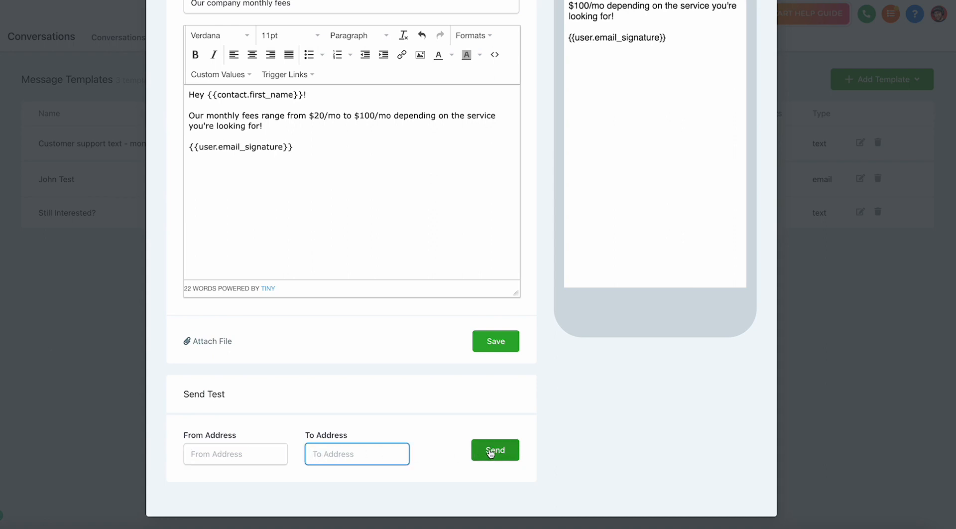
pyautogui.scroll(2, 573, 370)
pyautogui.scroll(-2, 572, 371)
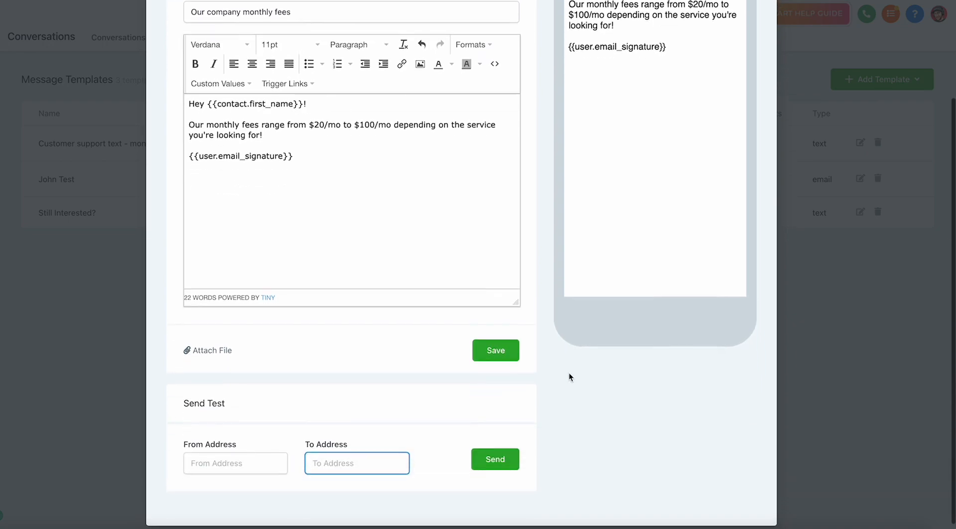
# Save the email template and check its entry in the message templates list.
pyautogui.click(495, 380)
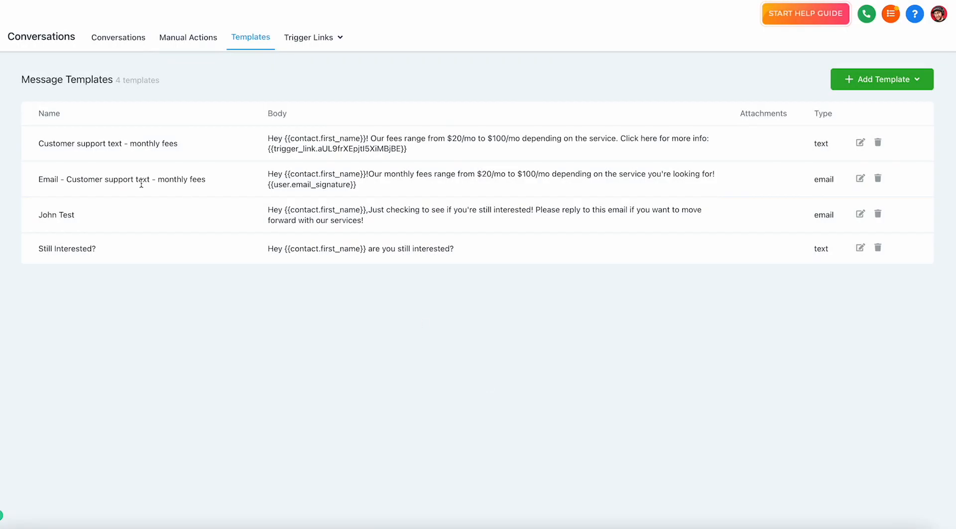
pyautogui.moveTo(209, 179); pyautogui.dragTo(36, 181)
pyautogui.click(120, 180)
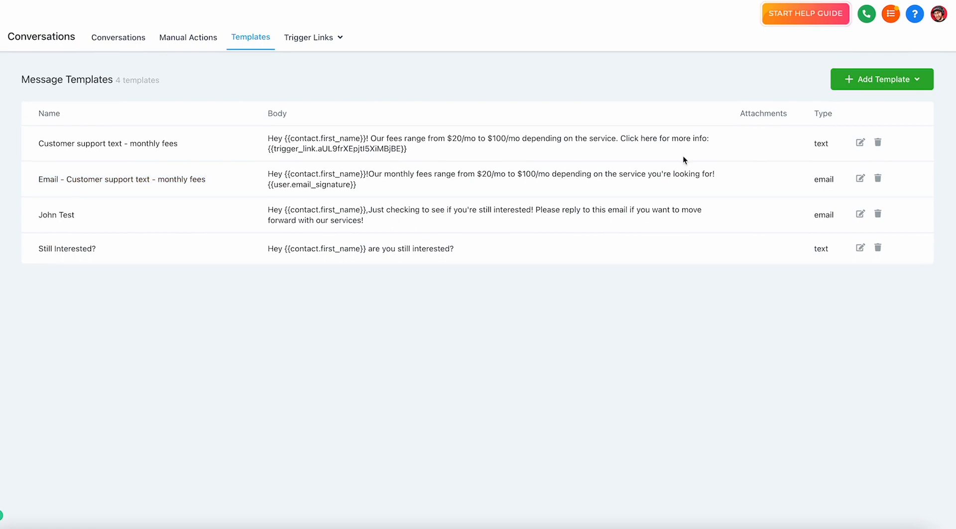